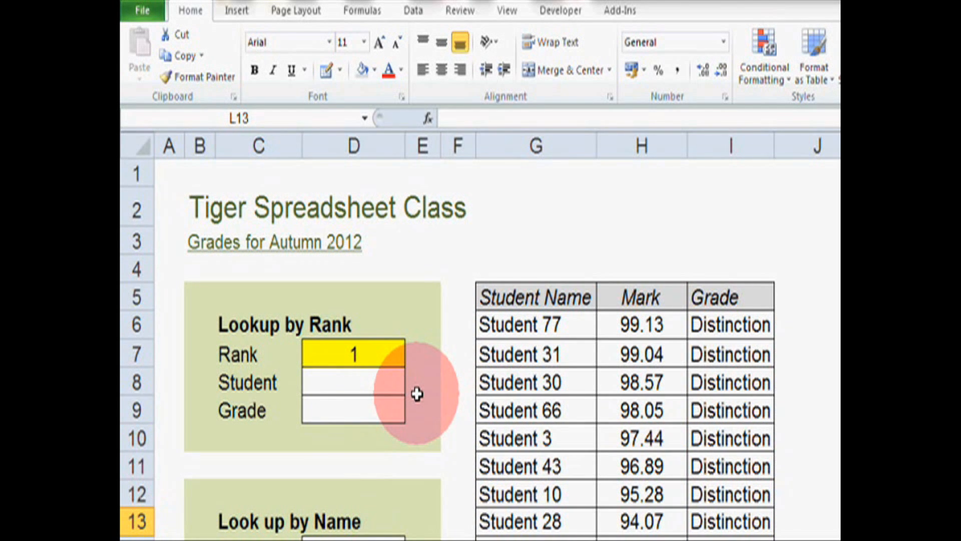
Review the reference and rows components in the OFFSET argument breakdown on the neighbouring worksheet, and return to the grades sheet
{"action": "left_click", "coordinate": [388, 353]}
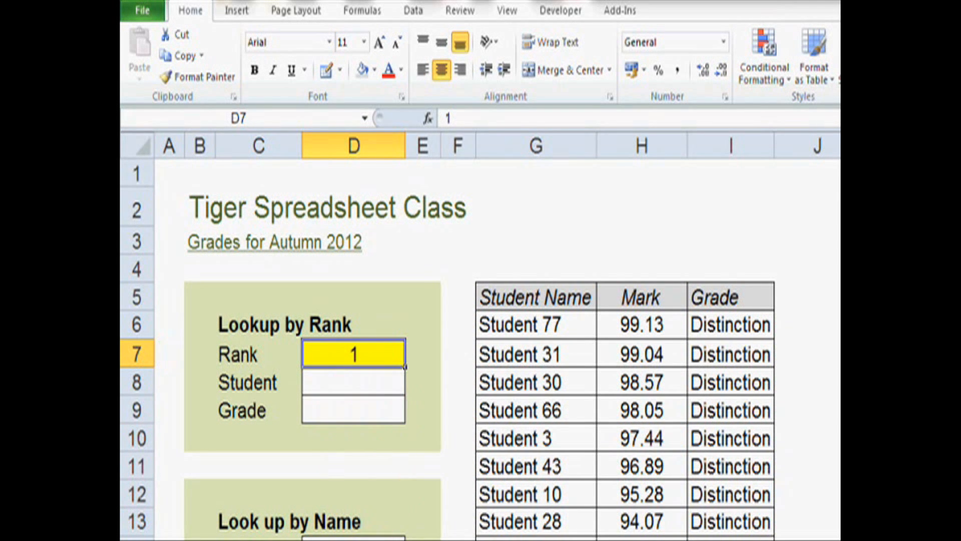
{"action": "key", "text": "ctrl+Page_Down"}
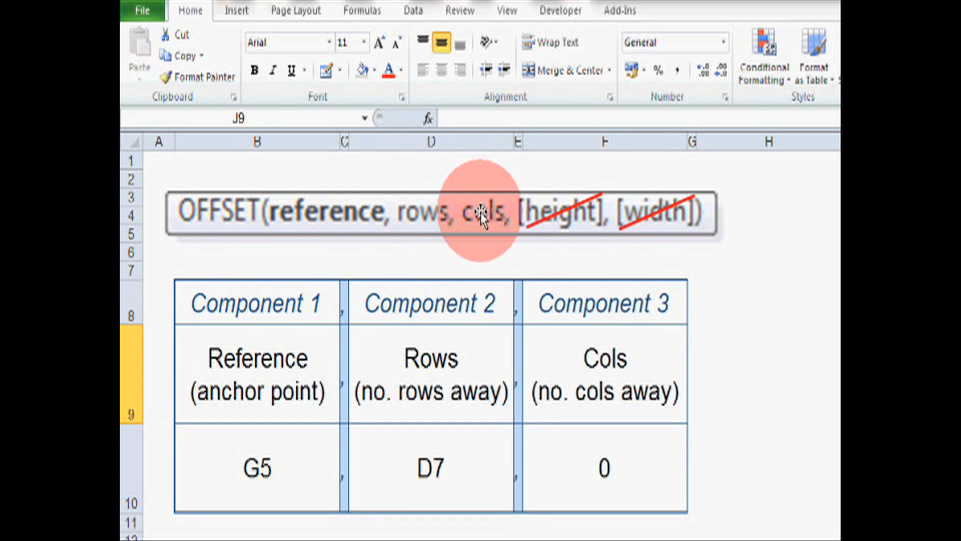
{"action": "left_click", "coordinate": [257, 384]}
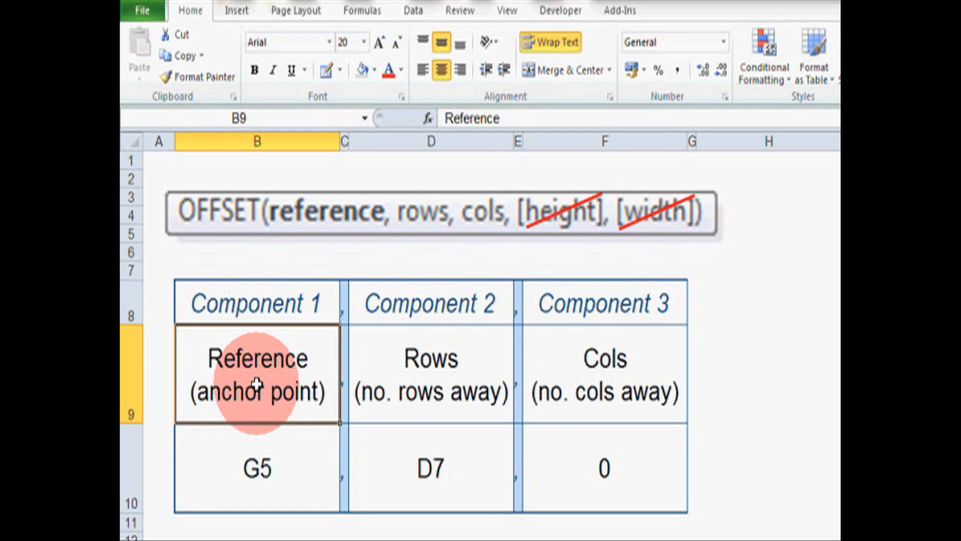
{"action": "left_click", "coordinate": [470, 356]}
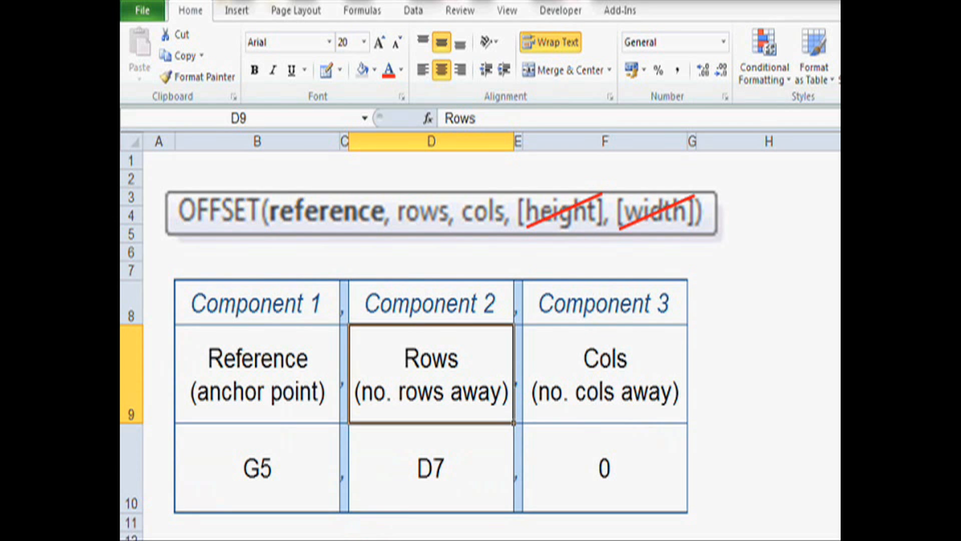
{"action": "left_click", "coordinate": [379, 540]}
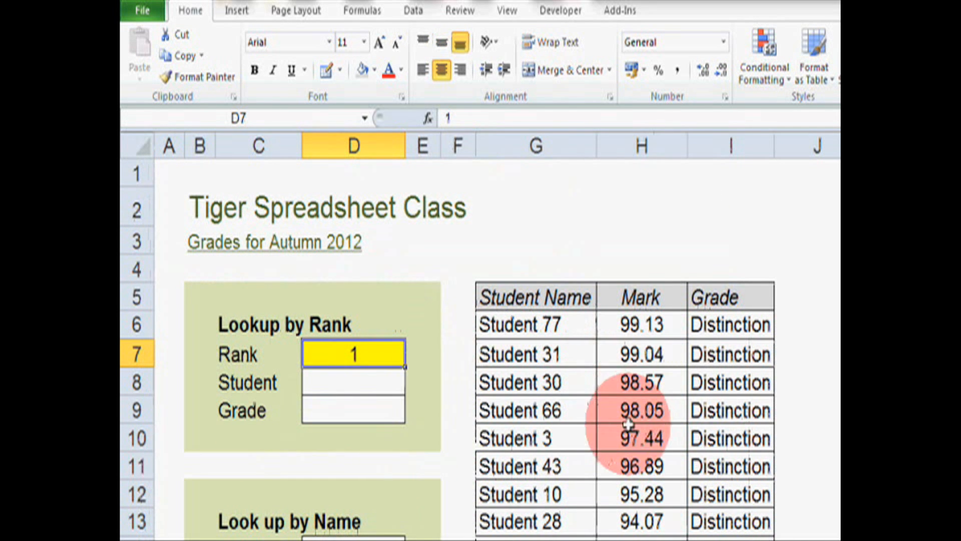
Enter =OFFSET(G5,D7,0) in cell D8 to return the student name for the given rank
{"action": "left_click", "coordinate": [342, 378]}
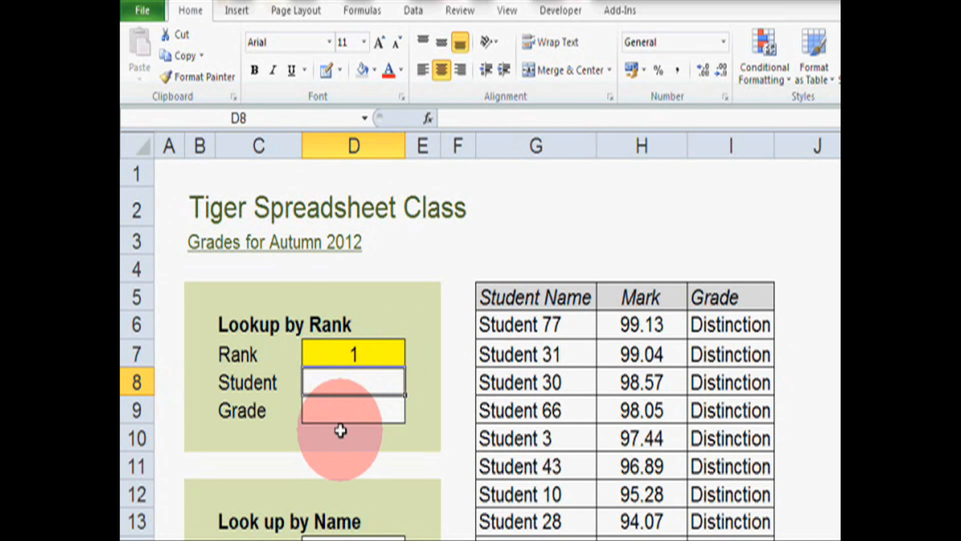
{"action": "type", "text": "="}
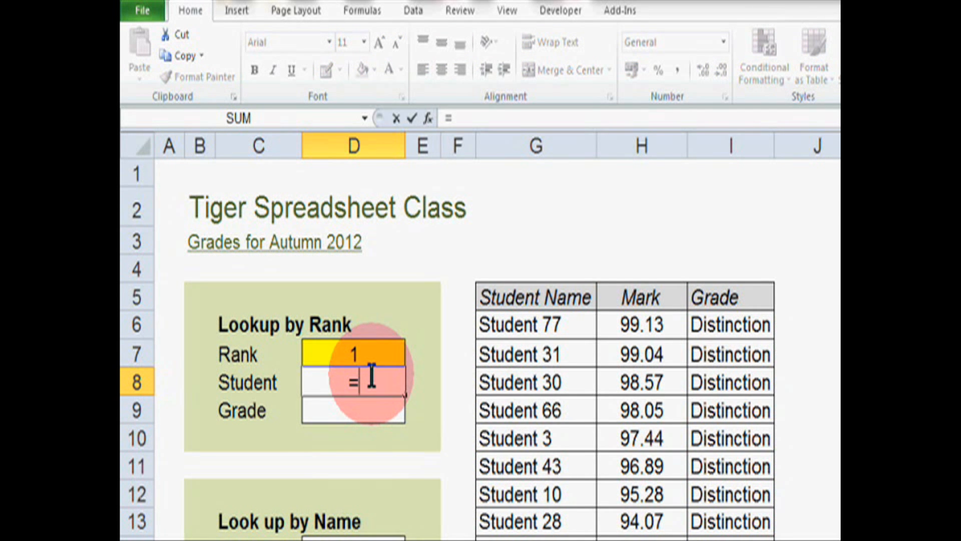
{"action": "type", "text": "offset"}
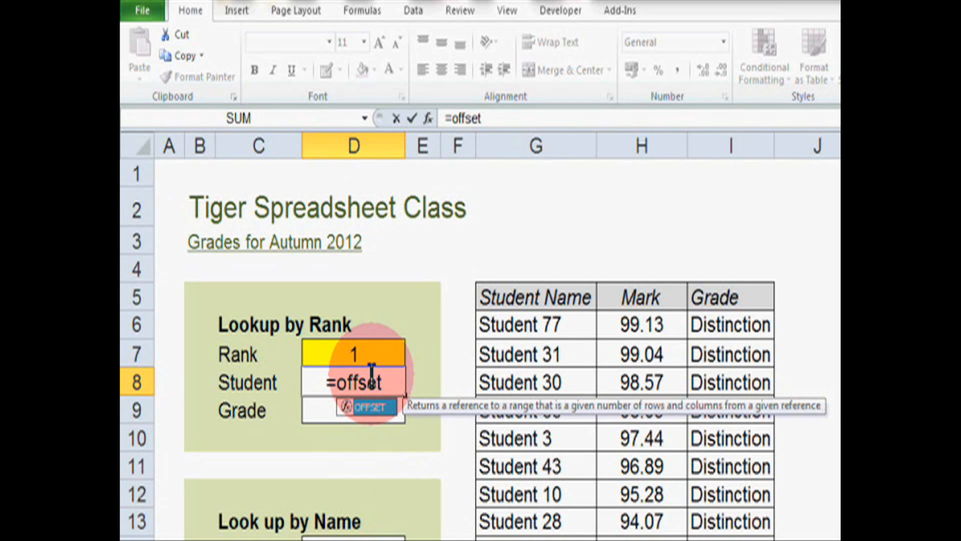
{"action": "type", "text": "("}
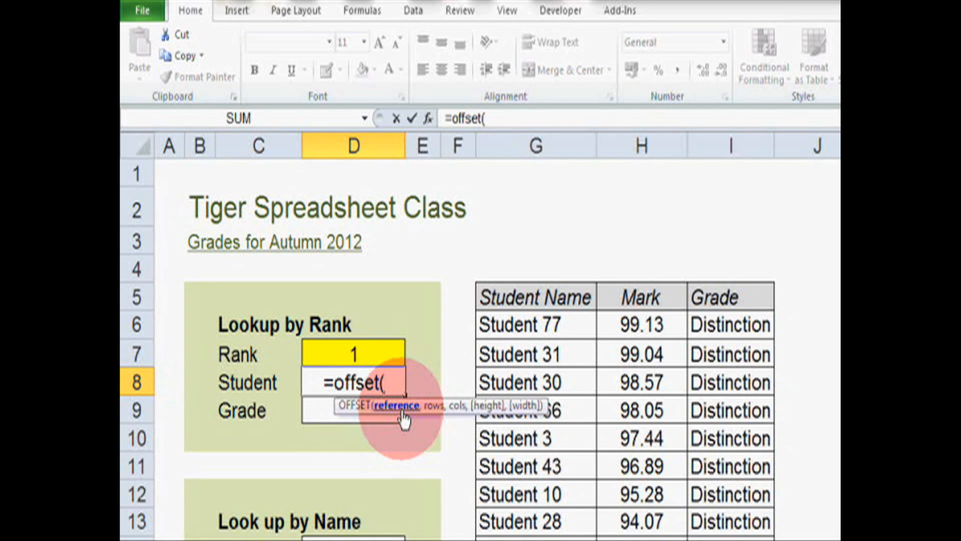
{"action": "left_click", "coordinate": [569, 296]}
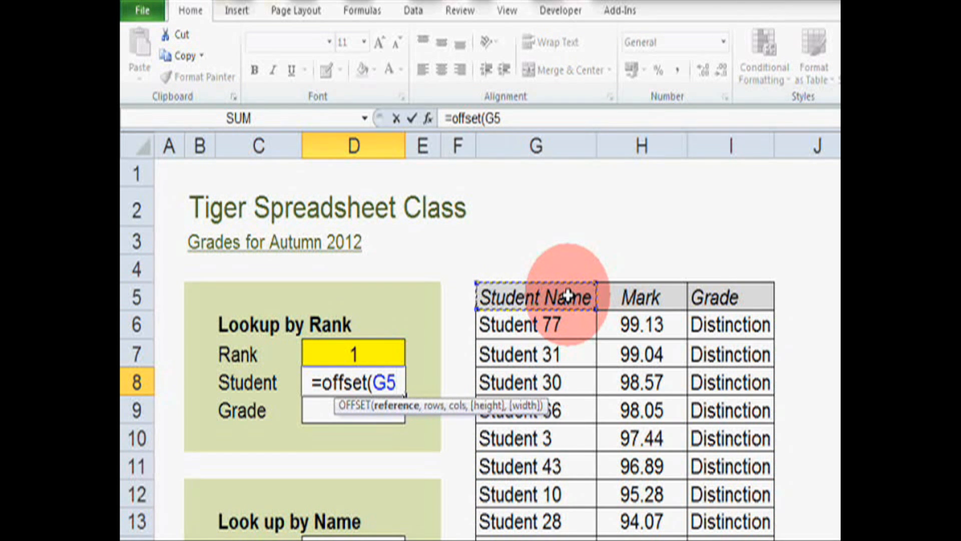
{"action": "left_click", "coordinate": [395, 371]}
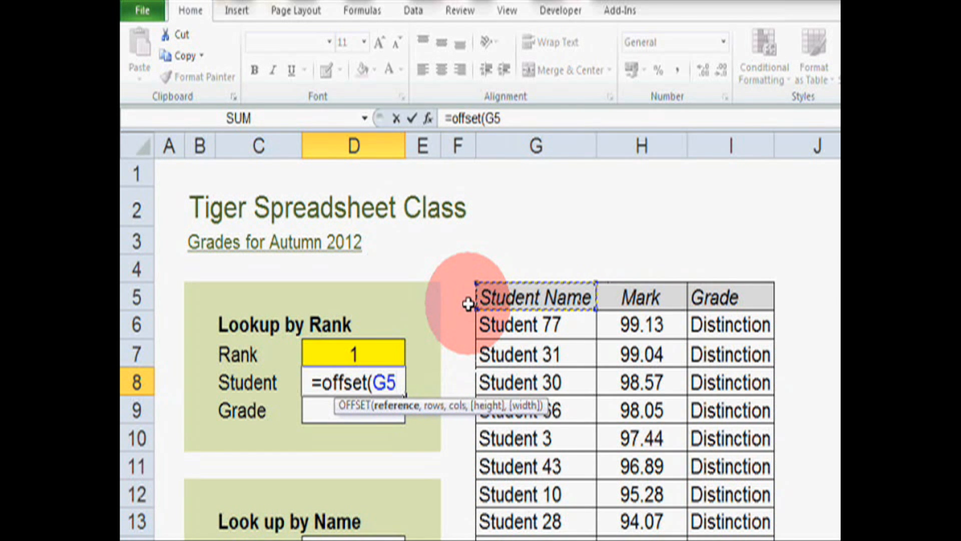
{"action": "type", "text": ","}
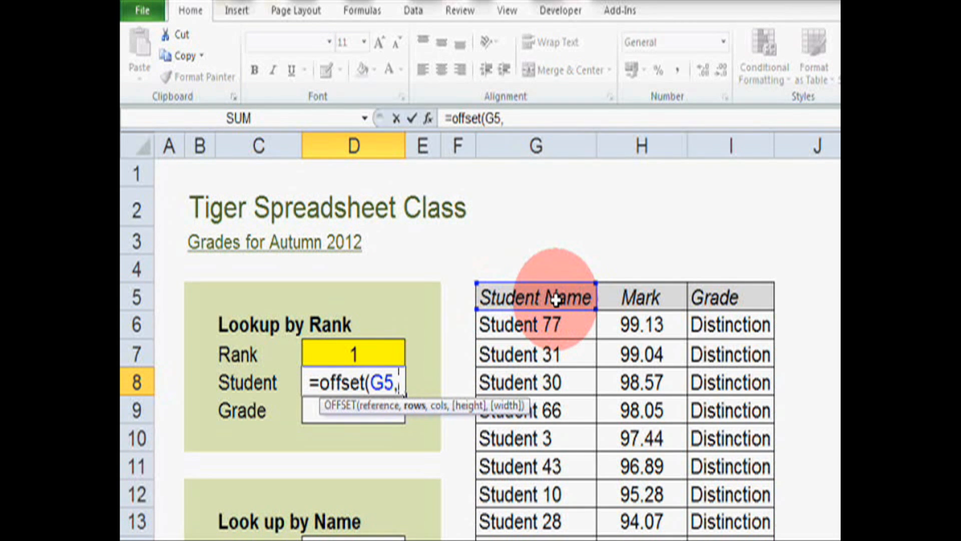
{"action": "left_click", "coordinate": [385, 350]}
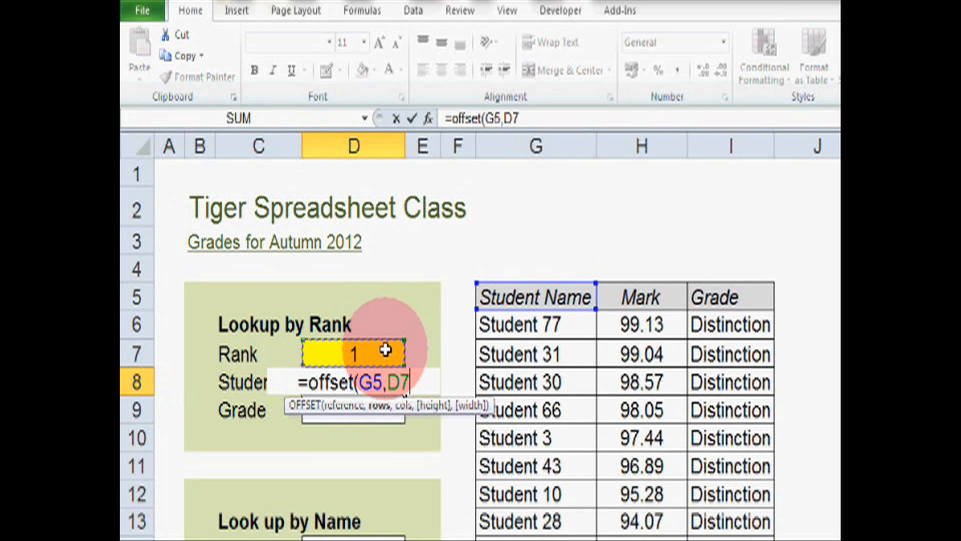
{"action": "type", "text": ","}
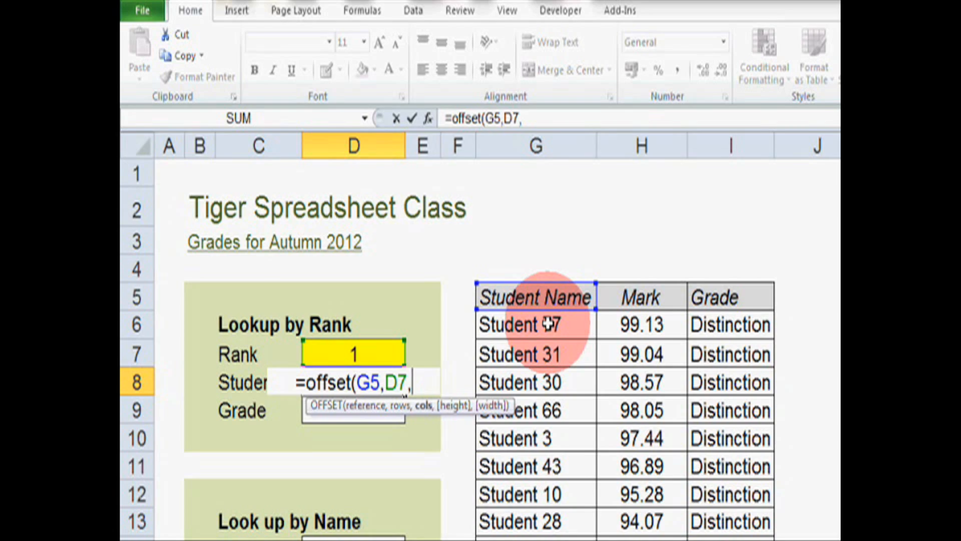
{"action": "type", "text": "0"}
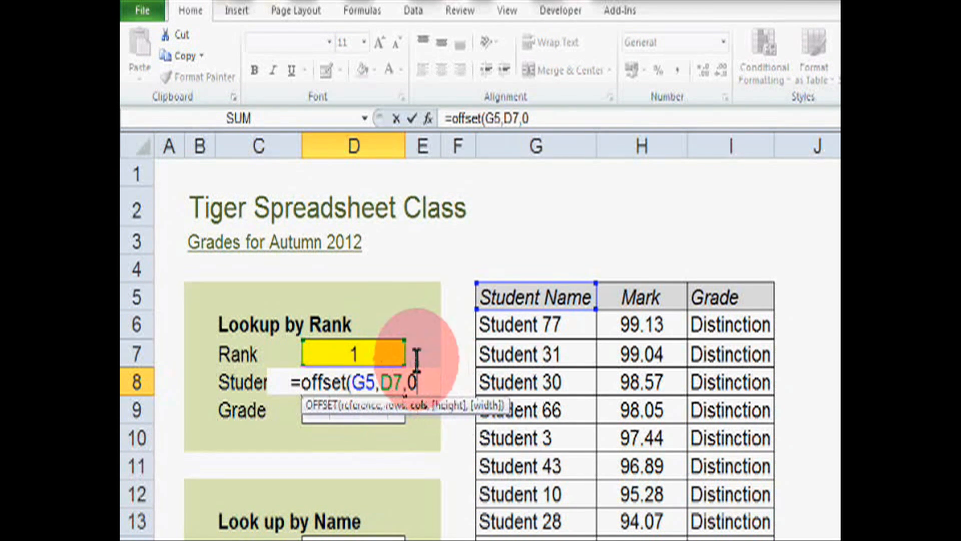
{"action": "type", "text": ")"}
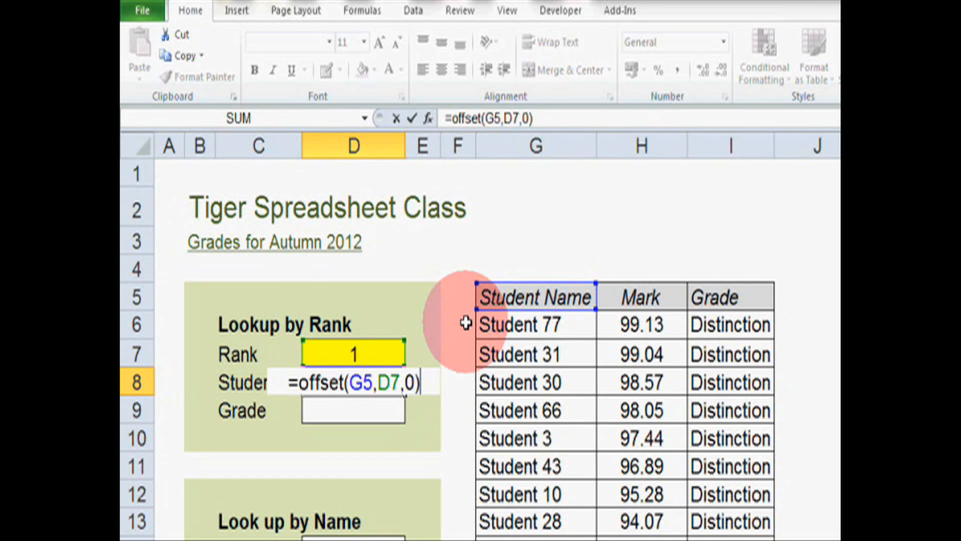
{"action": "key", "text": "Return"}
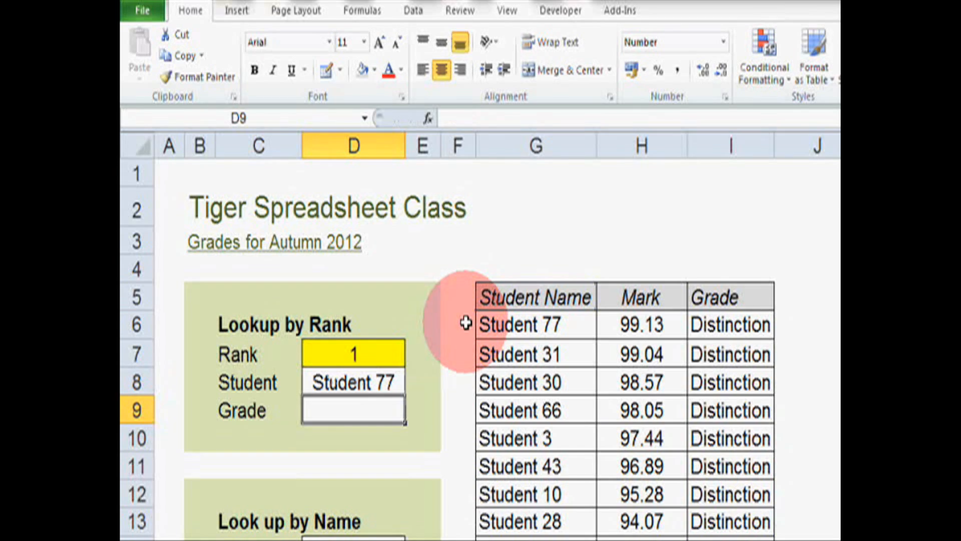
{"action": "left_click", "coordinate": [322, 385]}
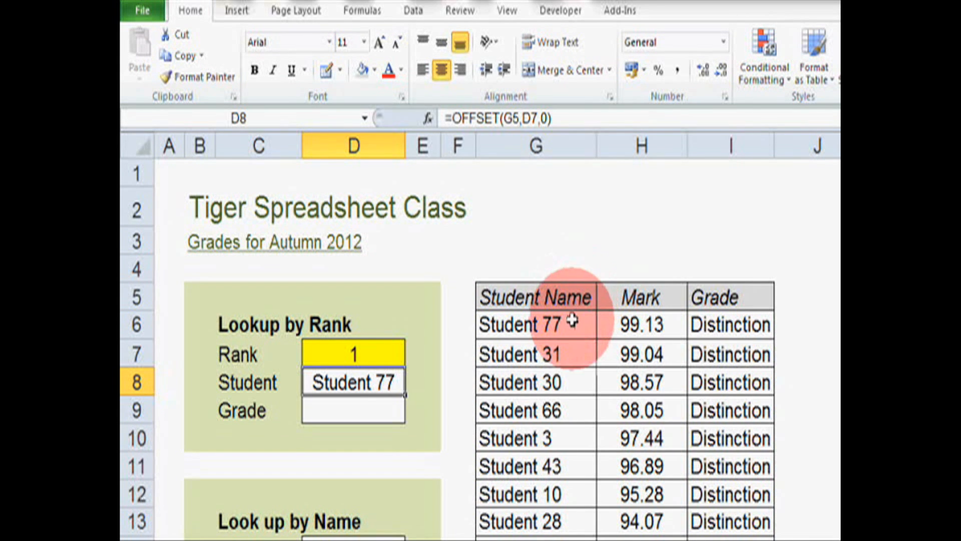
Set the rank in cell D7 to 3 and check the Student lookup in D8
{"action": "left_click", "coordinate": [360, 354]}
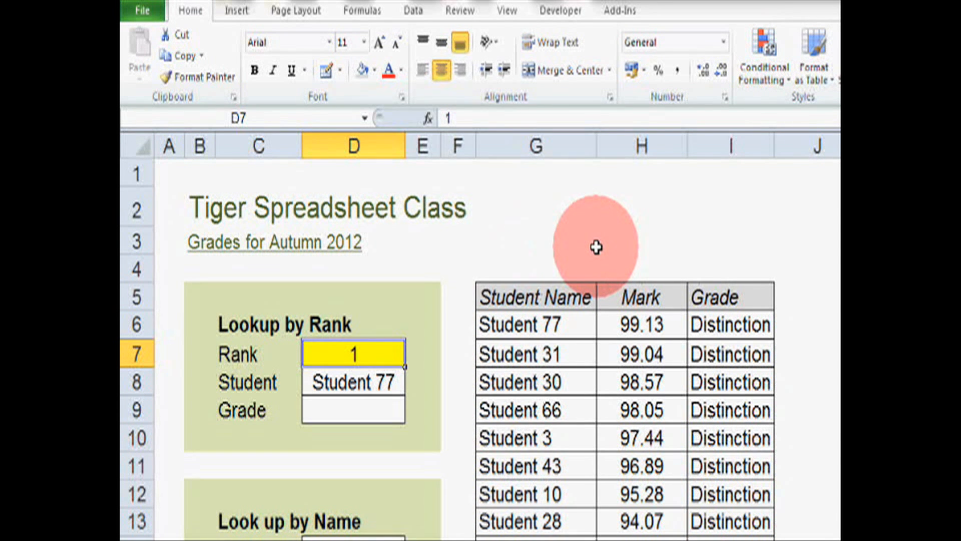
{"action": "type", "text": "3"}
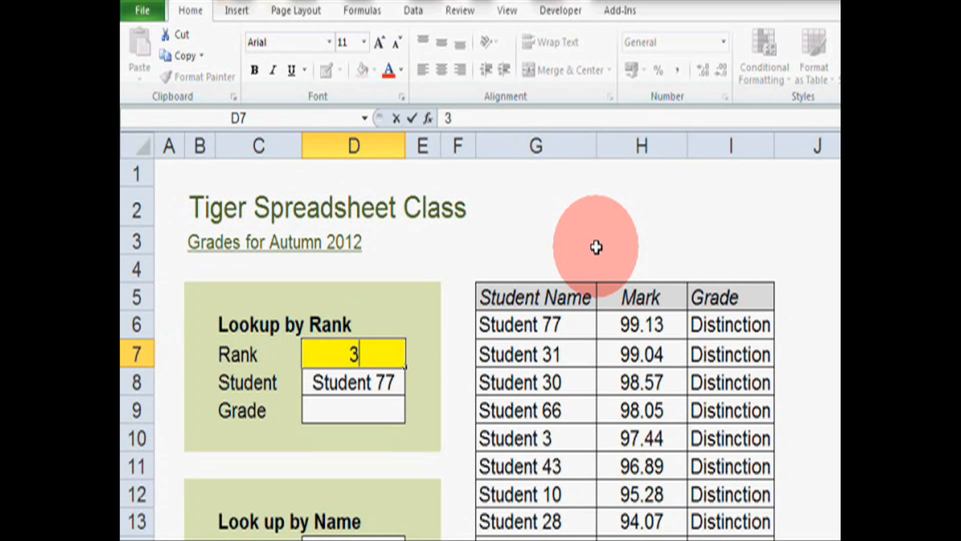
{"action": "key", "text": "Return"}
{"action": "key", "text": "Up"}
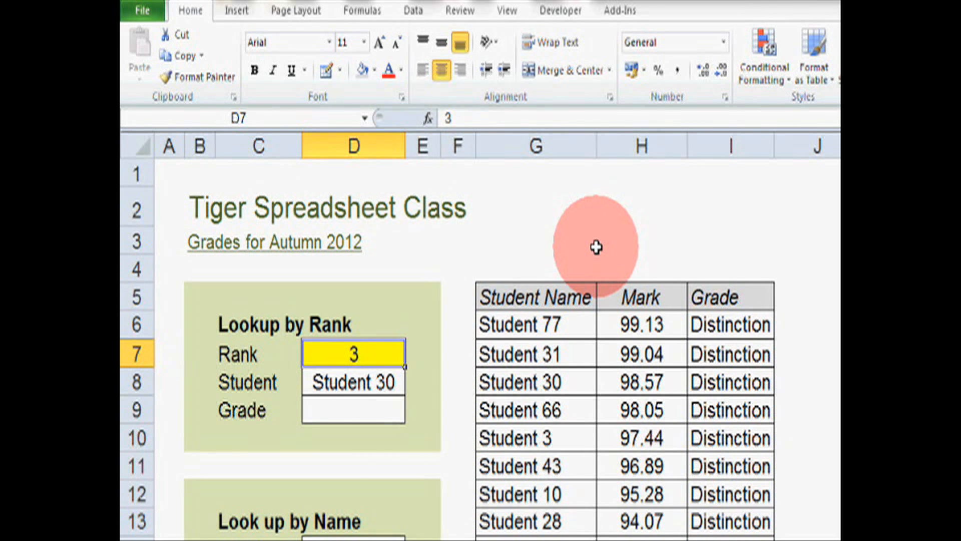
{"action": "left_click", "coordinate": [378, 382]}
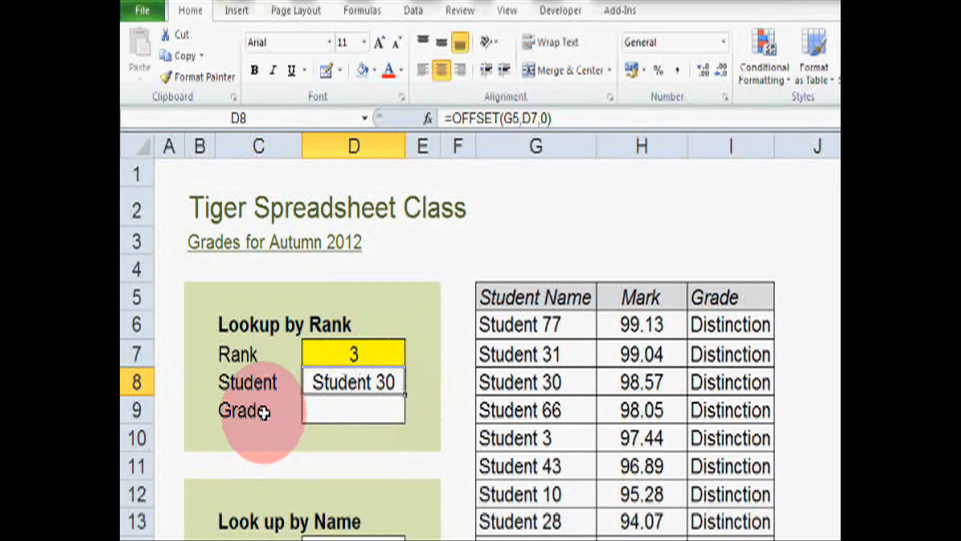
Enter =OFFSET(G5,D7,1) in cell D9 to return the mark for the given rank
{"action": "left_click", "coordinate": [321, 408]}
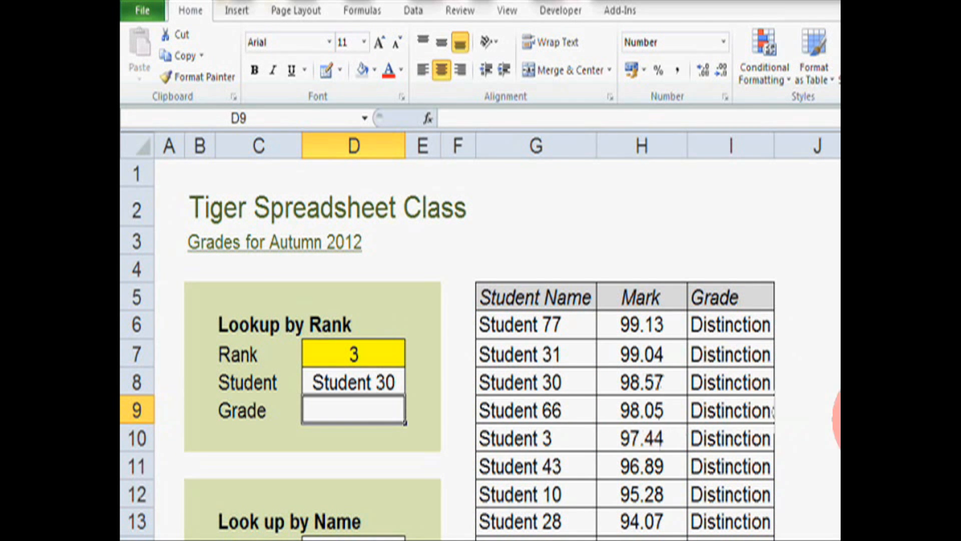
{"action": "type", "text": "=o"}
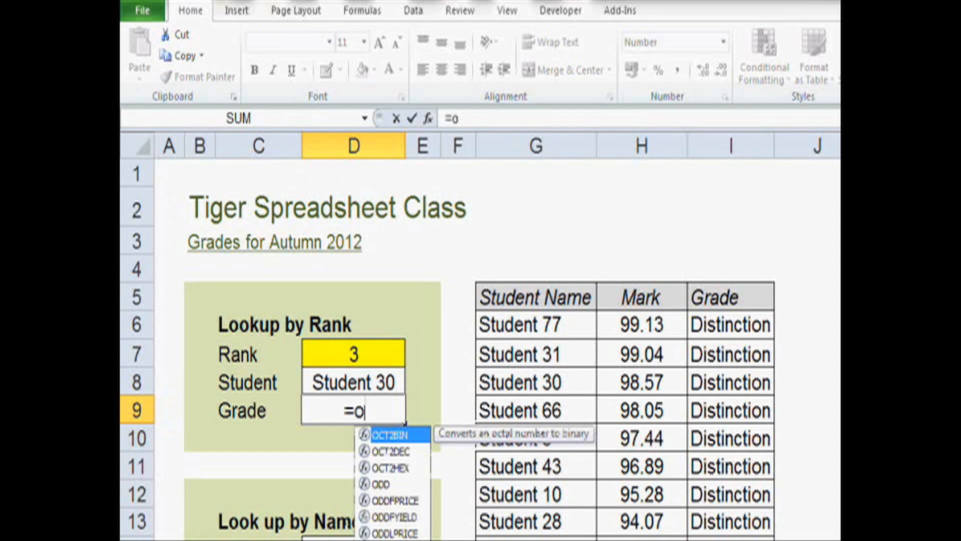
{"action": "type", "text": "ffet"}
{"action": "key", "text": "BackSpace"}
{"action": "key", "text": "BackSpace"}
{"action": "type", "text": "se"}
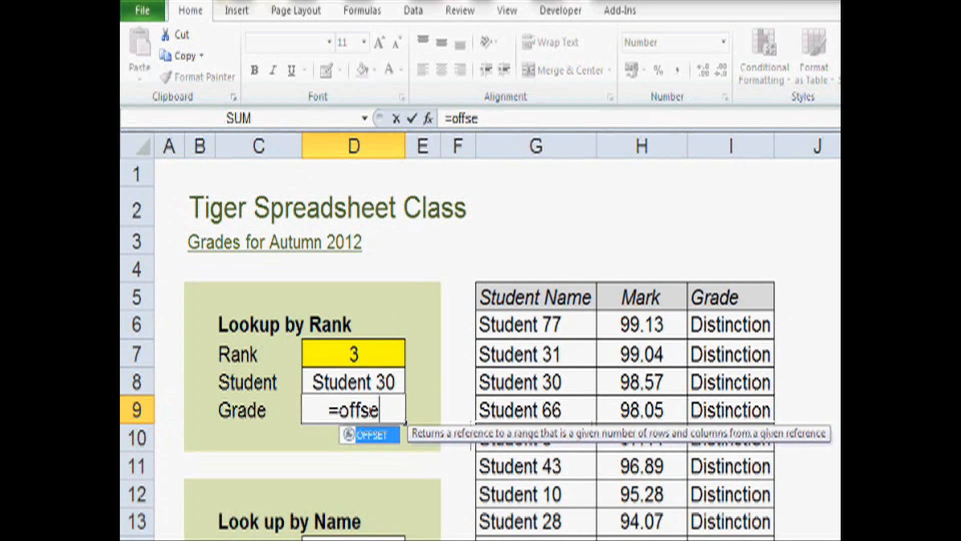
{"action": "type", "text": "t("}
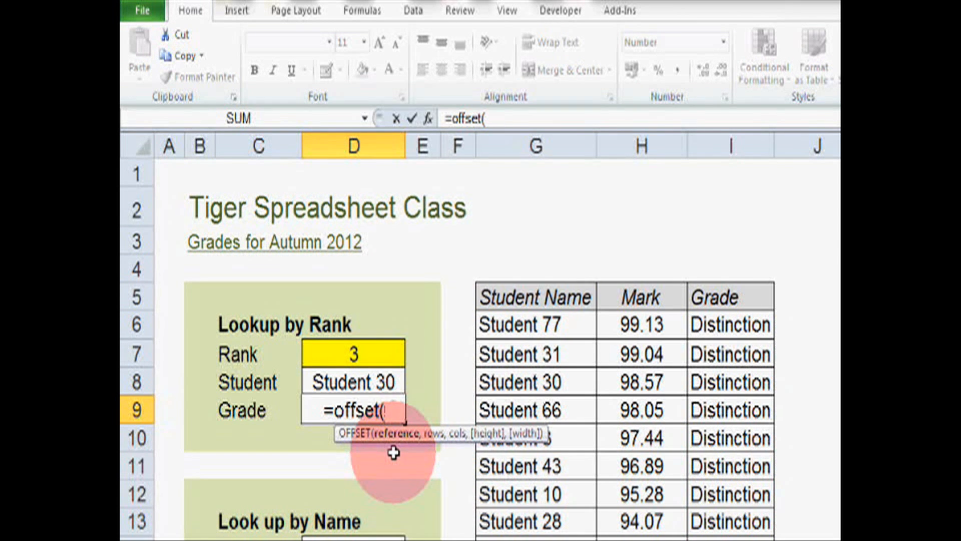
{"action": "left_click", "coordinate": [532, 291]}
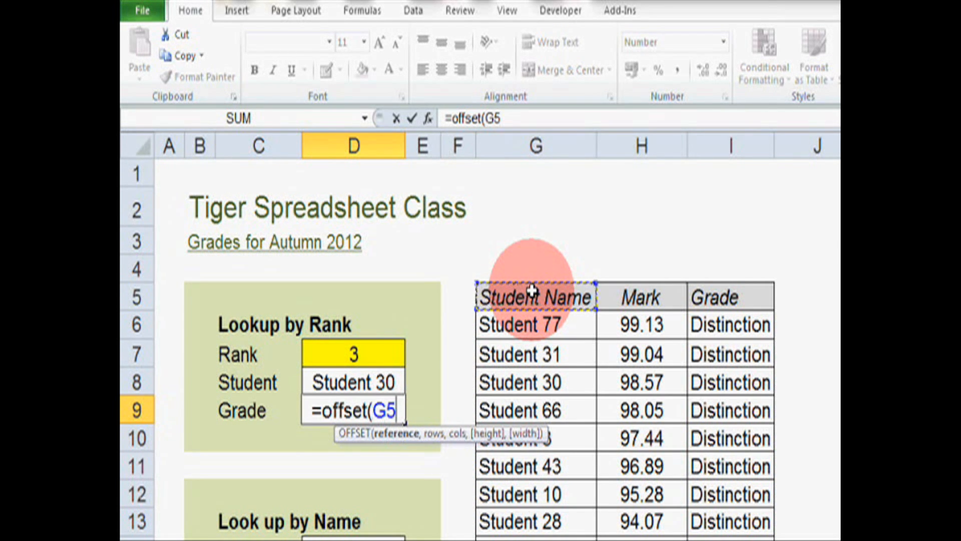
{"action": "type", "text": ","}
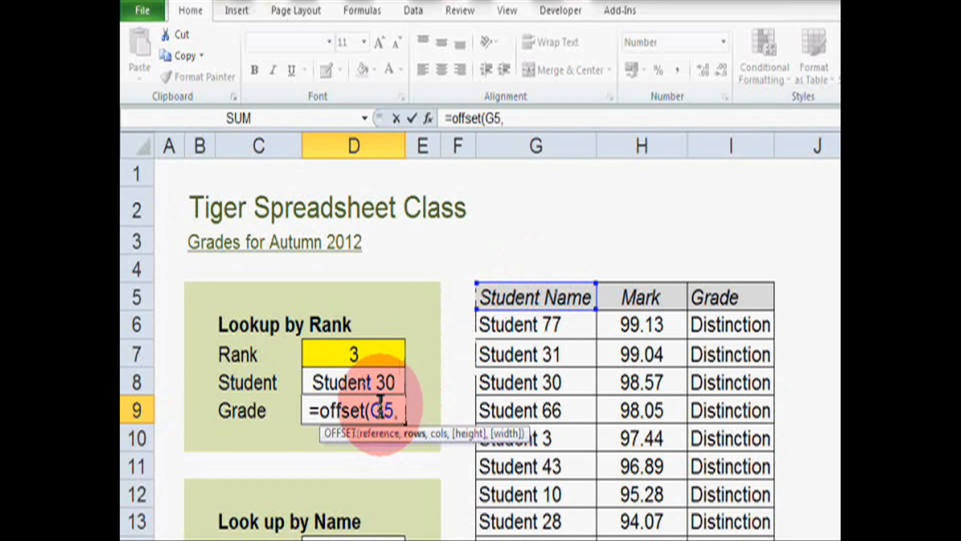
{"action": "left_click", "coordinate": [372, 349]}
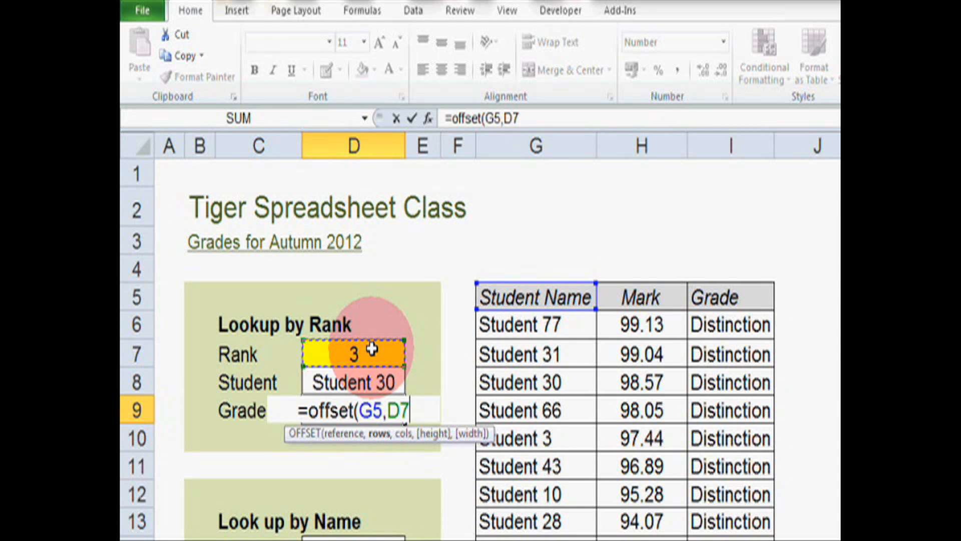
{"action": "type", "text": ","}
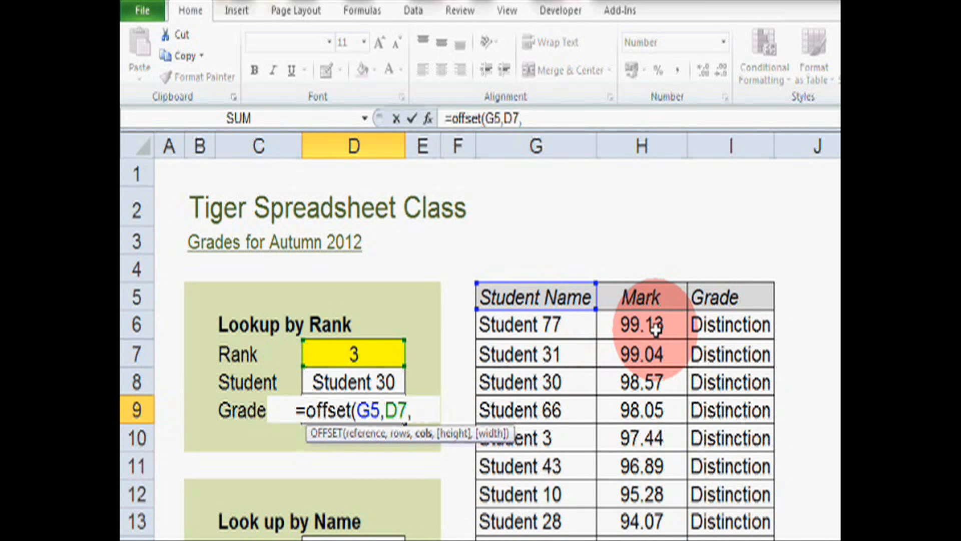
{"action": "type", "text": "1"}
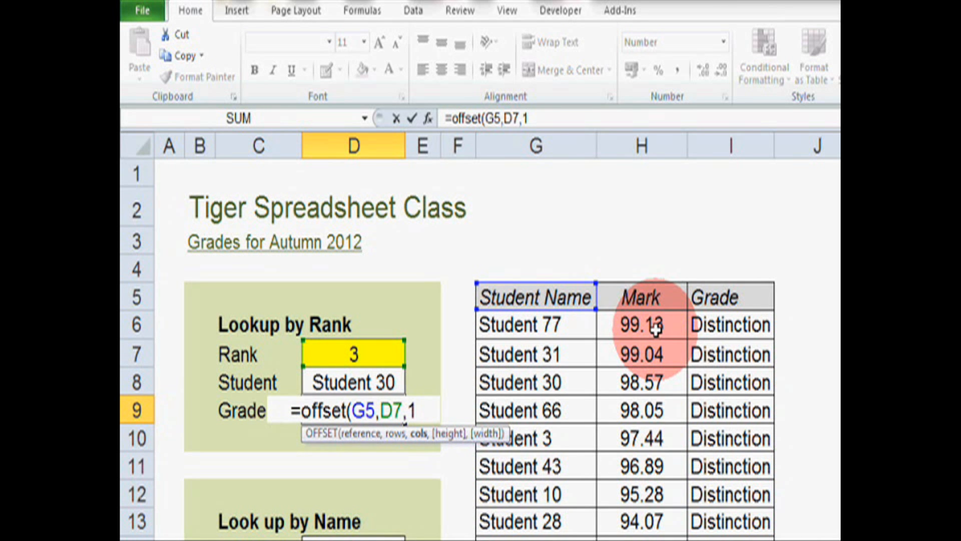
{"action": "type", "text": ")"}
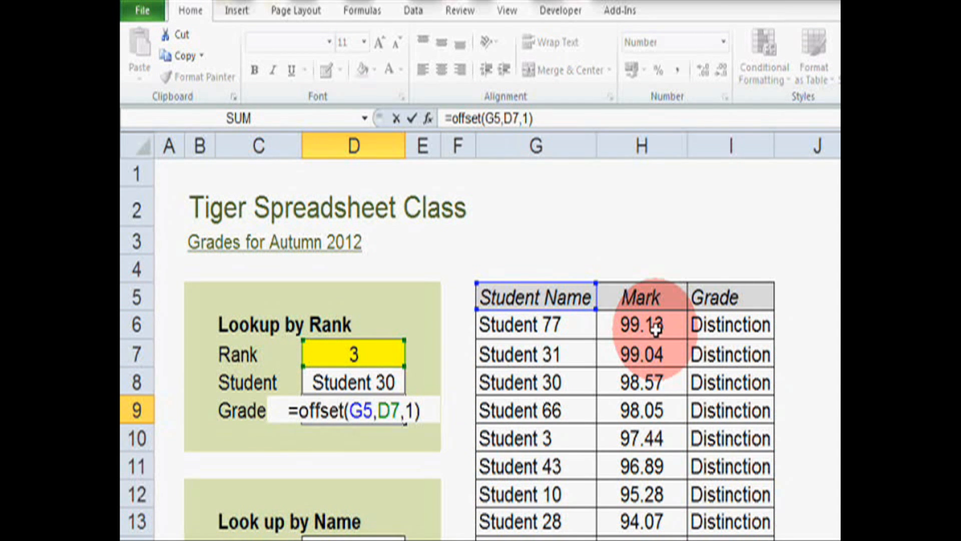
{"action": "key", "text": "Return"}
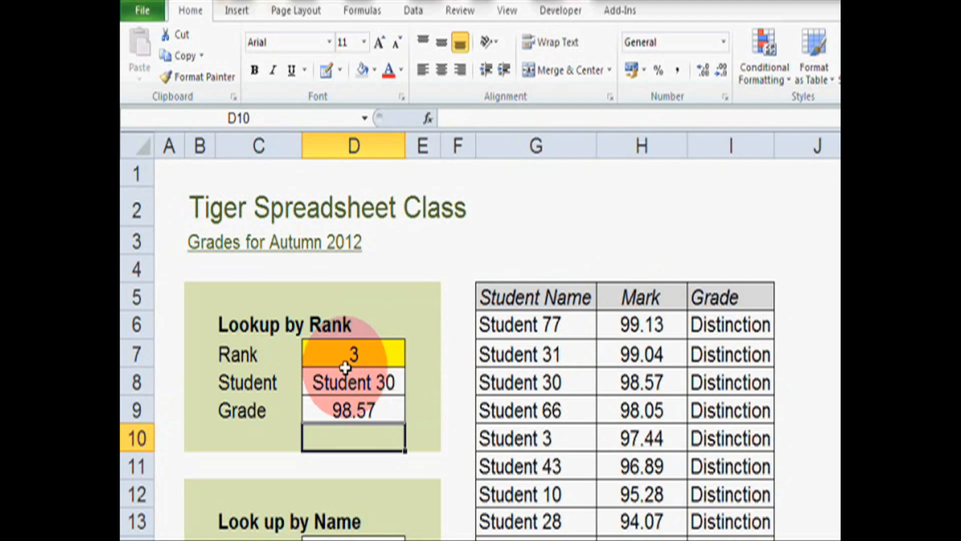
{"action": "left_click", "coordinate": [325, 411]}
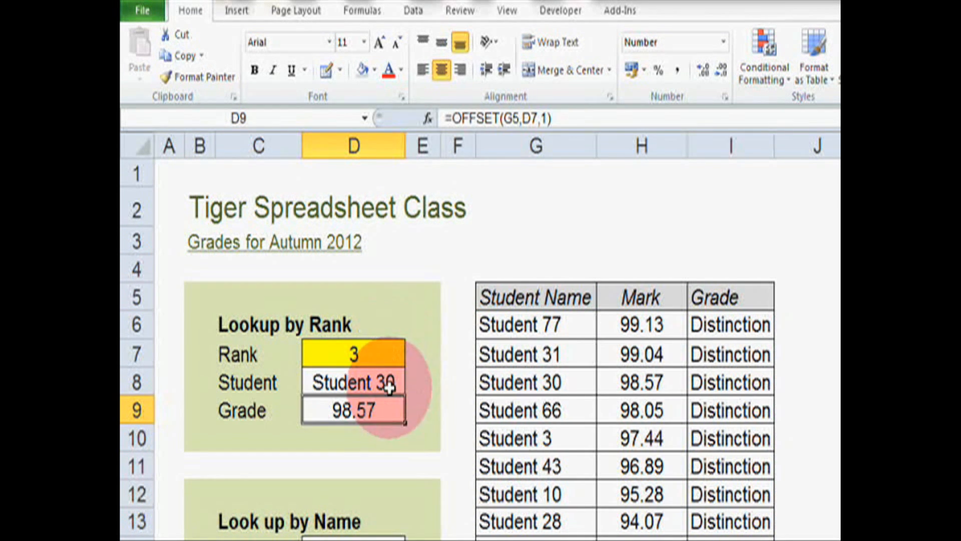
Set the rank in cell D7 to 10 to test both lookup formulas
{"action": "left_click", "coordinate": [384, 356]}
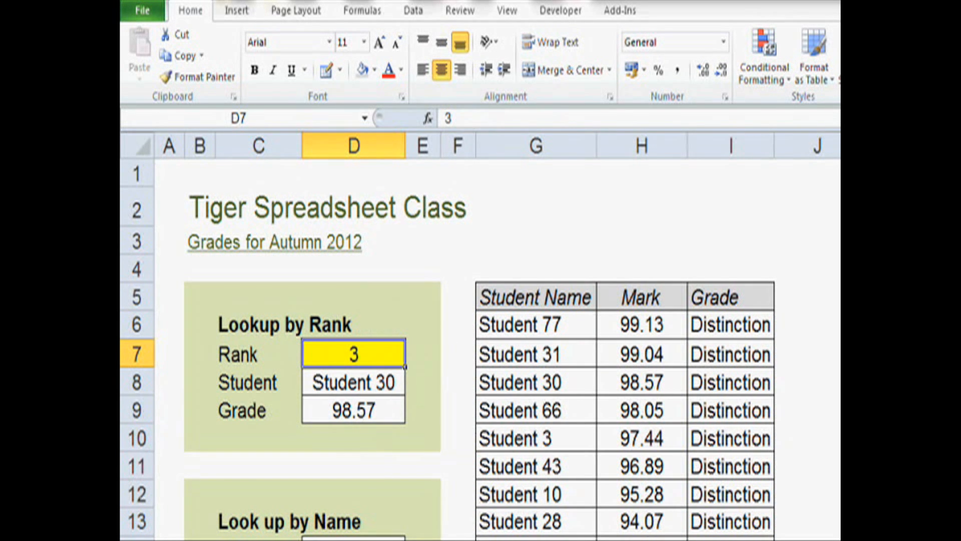
{"action": "type", "text": "10"}
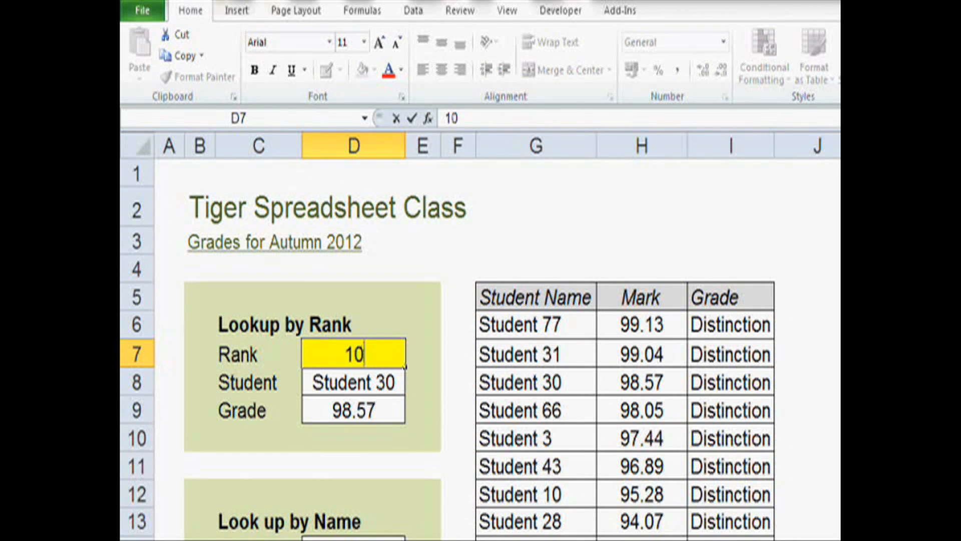
{"action": "key", "text": "Return"}
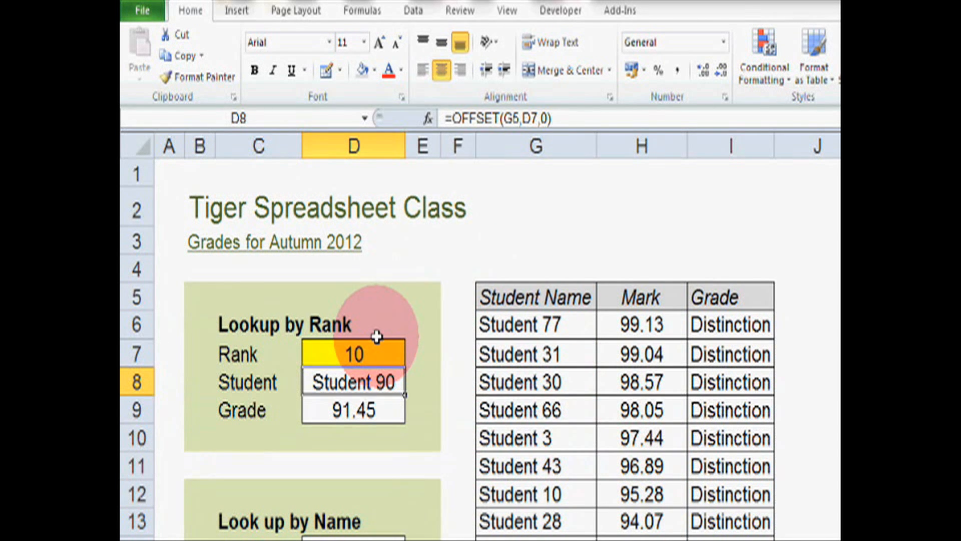
{"action": "left_click", "coordinate": [390, 352]}
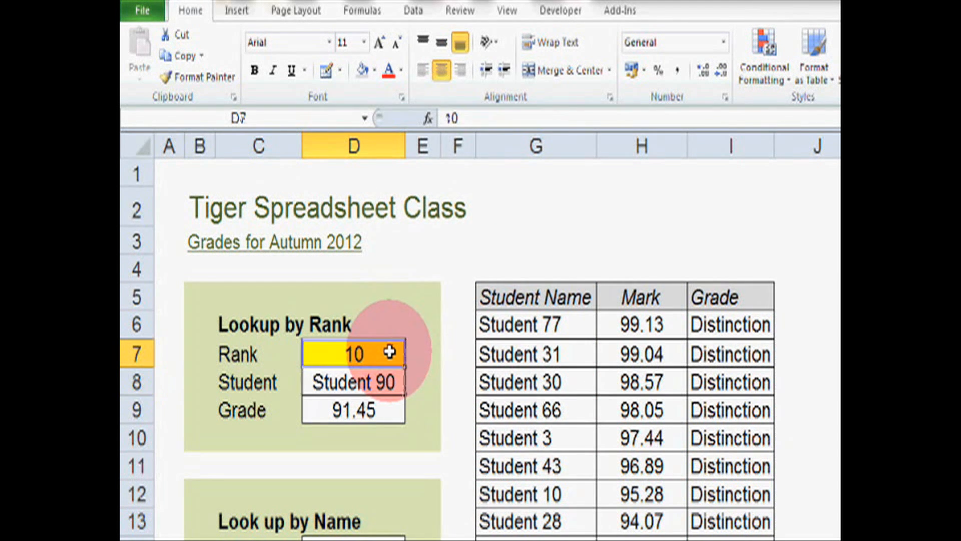